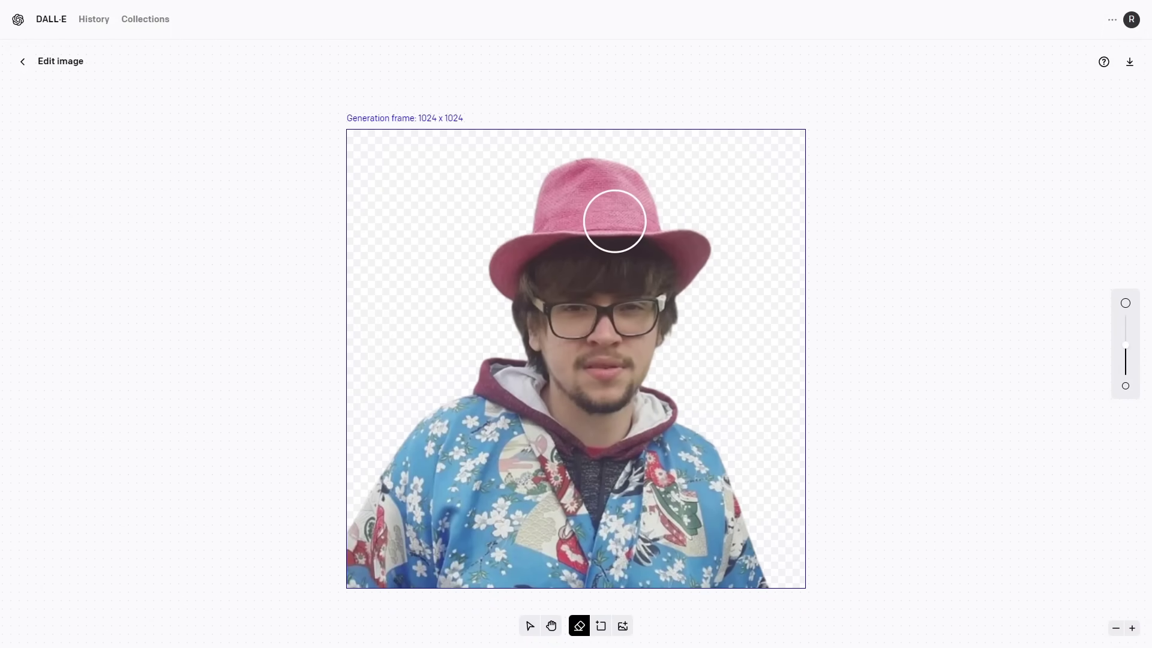
Step: Erase the pink hat and hair above the glasses and generate edits from the prompt "man with megamind head"
{"action": "mouse_move", "coordinate": [622, 211]}
{"action": "left_mouse_down"}
{"action": "mouse_move", "coordinate": [569, 221]}
{"action": "mouse_move", "coordinate": [483, 273]}
{"action": "mouse_move", "coordinate": [477, 300]}
{"action": "mouse_move", "coordinate": [516, 276]}
{"action": "mouse_move", "coordinate": [718, 273]}
{"action": "mouse_move", "coordinate": [690, 285]}
{"action": "mouse_move", "coordinate": [654, 180]}
{"action": "mouse_move", "coordinate": [502, 180]}
{"action": "mouse_move", "coordinate": [620, 243]}
{"action": "left_mouse_up"}
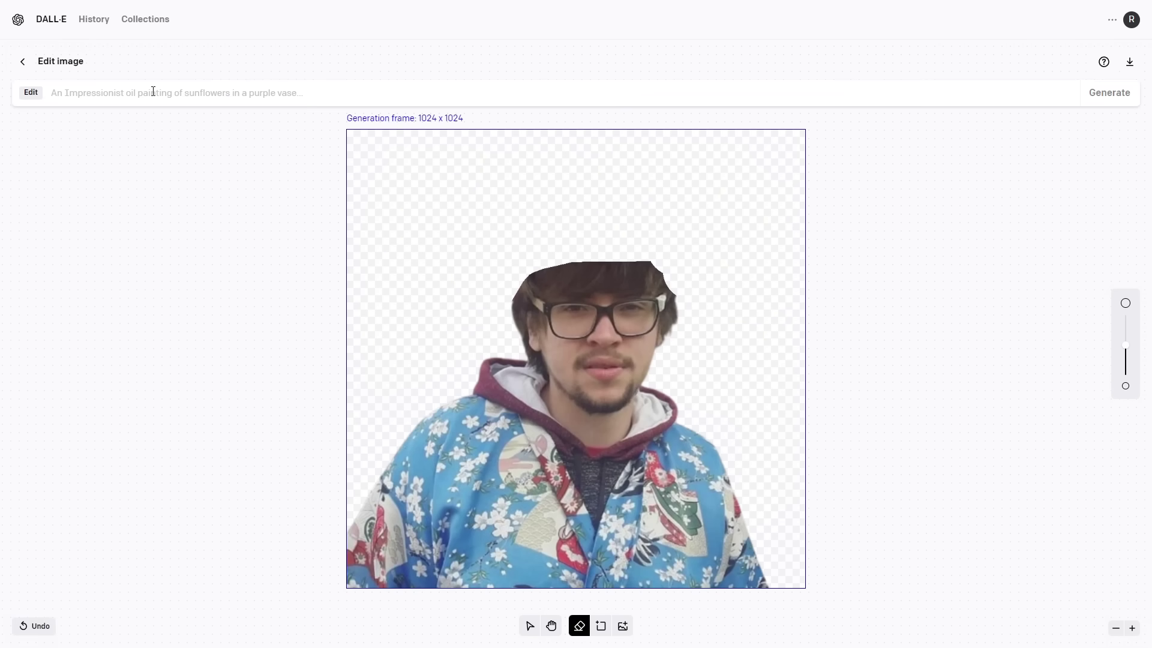
{"action": "mouse_move", "coordinate": [557, 273]}
{"action": "left_mouse_down"}
{"action": "mouse_move", "coordinate": [616, 265]}
{"action": "mouse_move", "coordinate": [714, 143]}
{"action": "mouse_move", "coordinate": [552, 330]}
{"action": "mouse_move", "coordinate": [510, 342]}
{"action": "left_mouse_up"}
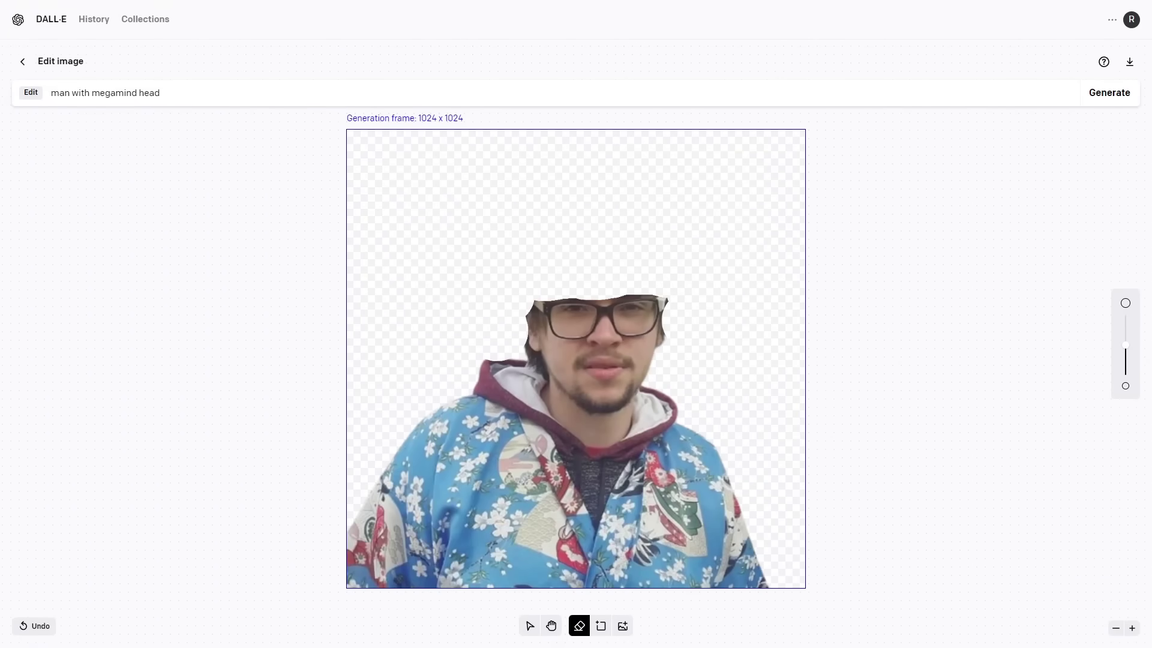
{"action": "left_click", "coordinate": [1109, 93]}
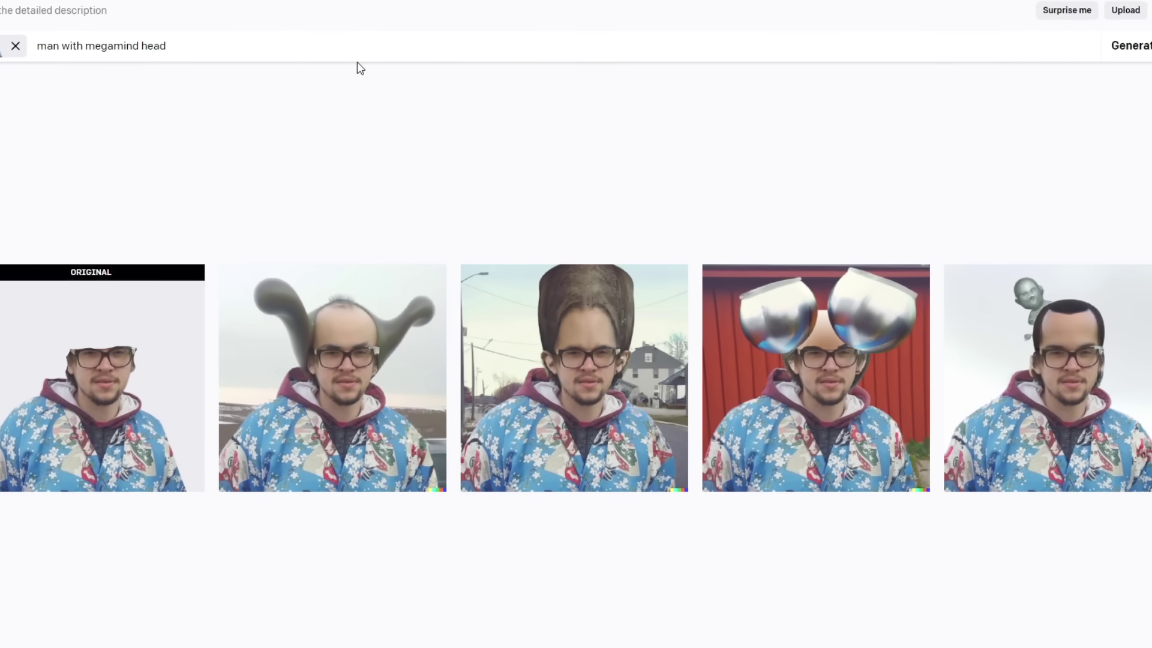
Step: Open the first generated megamind edit and compare it with the neighbouring result at full size
{"action": "left_click", "coordinate": [333, 378]}
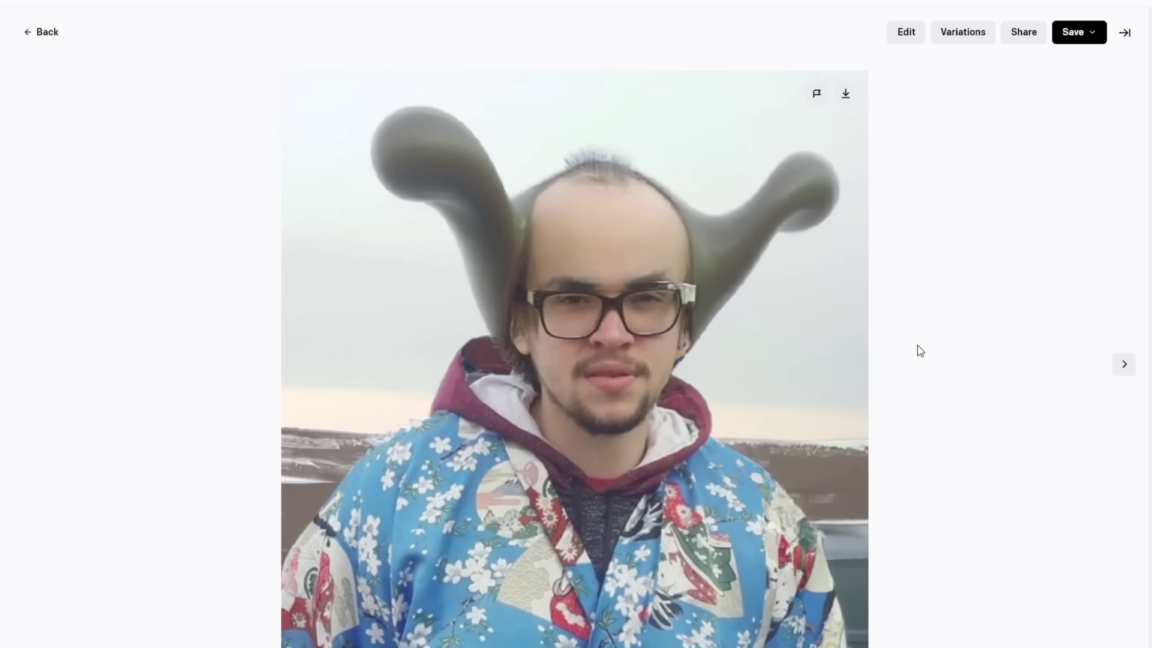
{"action": "key", "text": "Right"}
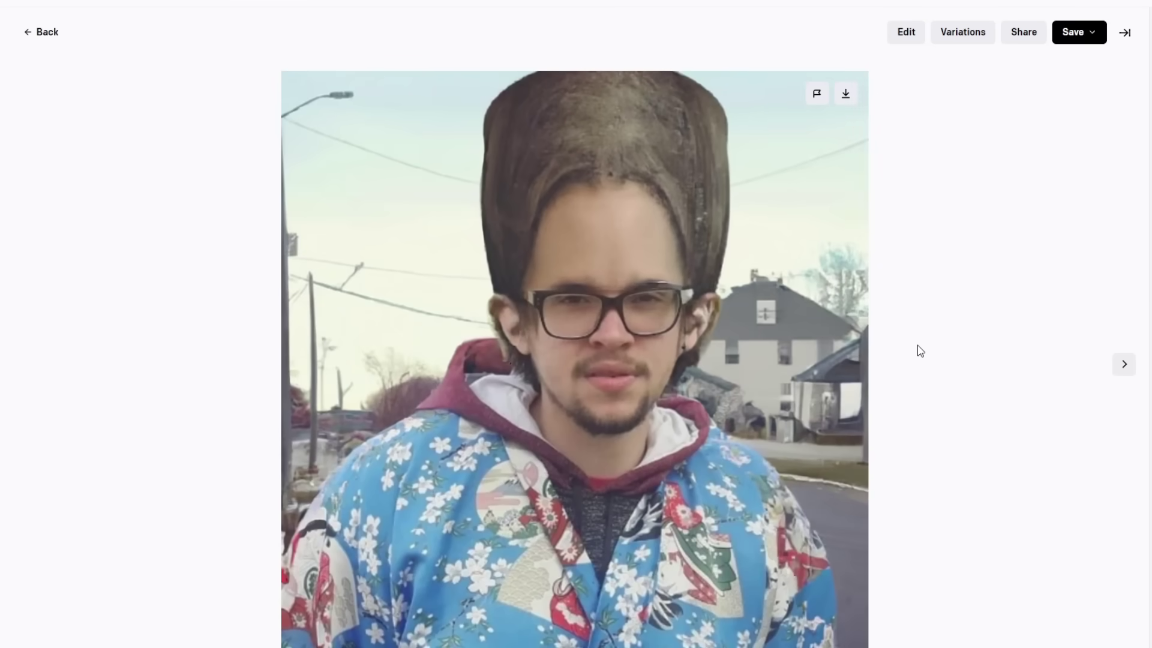
{"action": "key", "text": "Left"}
{"action": "key", "text": "Right"}
{"action": "key", "text": "Left"}
{"action": "key", "text": "Right"}
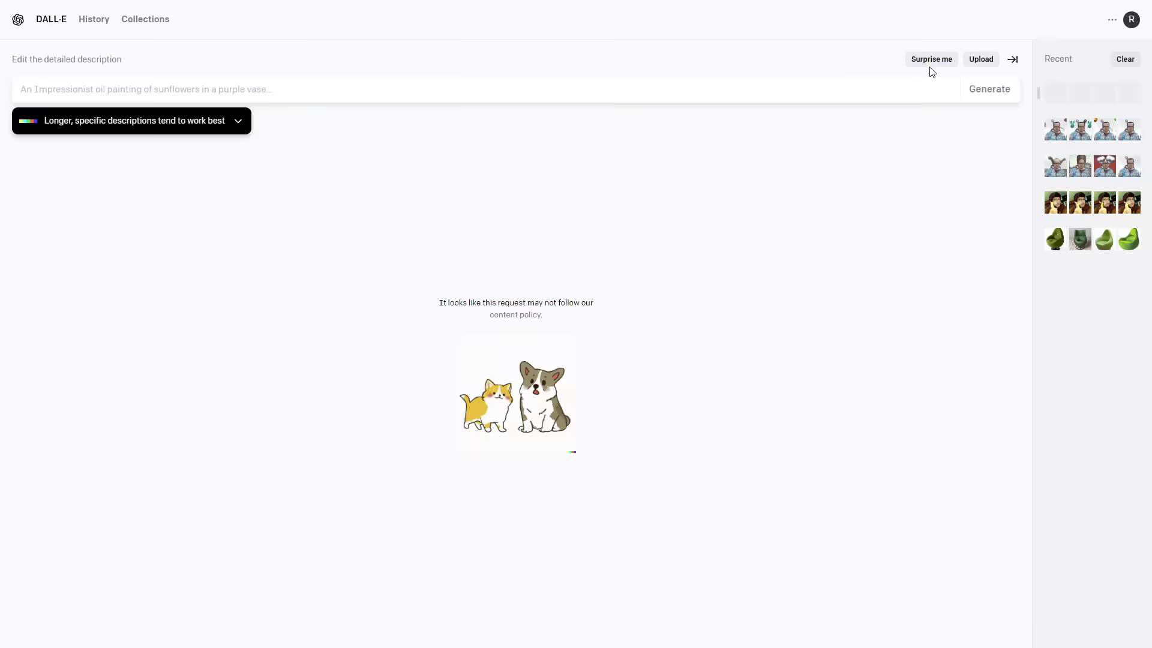
Step: Upload the close-up photo of the bald man with the raised eyebrow and open it for editing
{"action": "left_click", "coordinate": [980, 59]}
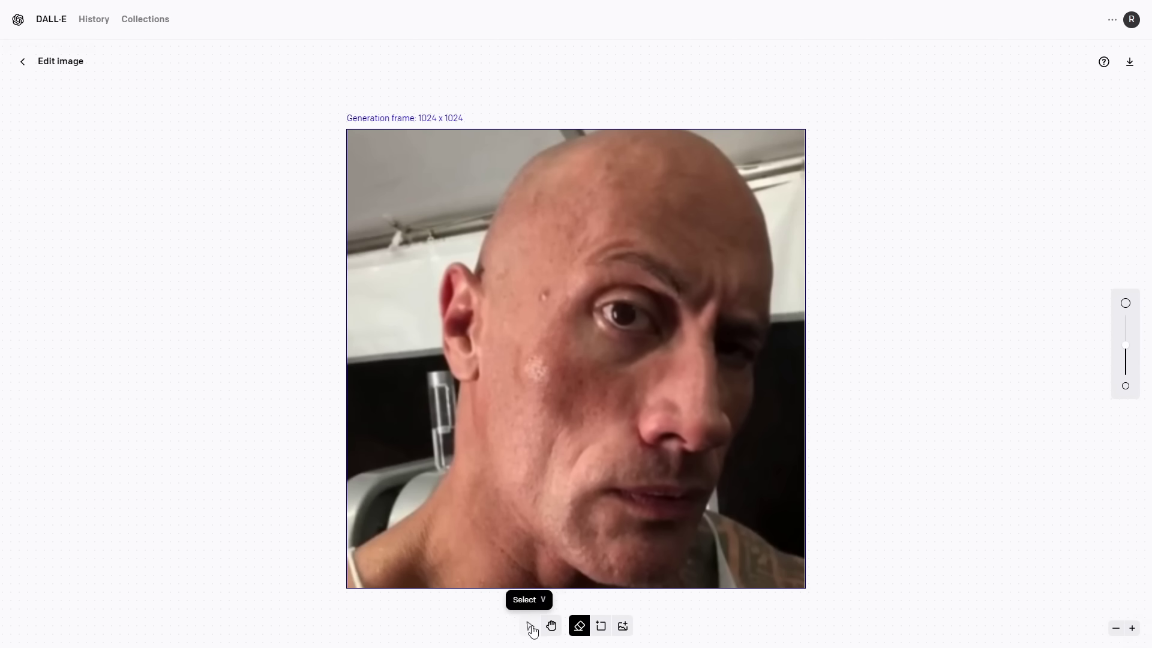
{"action": "left_click", "coordinate": [600, 626]}
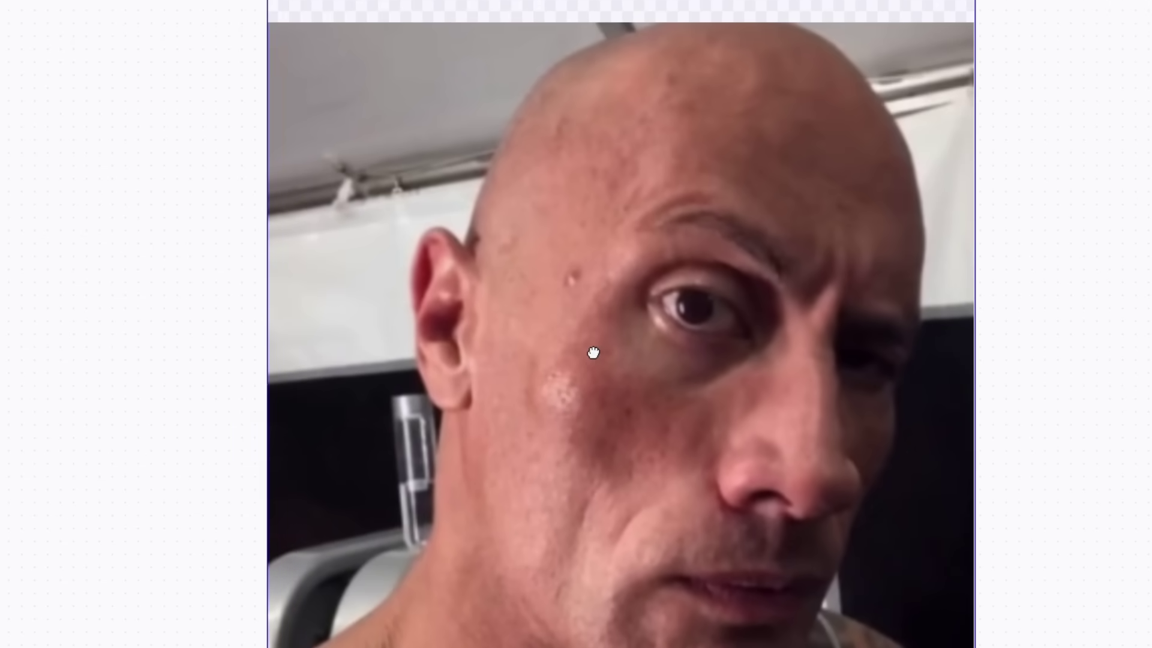
{"action": "left_click", "coordinate": [435, 96]}
{"action": "left_click", "coordinate": [1132, 627]}
{"action": "left_click", "coordinate": [1116, 628]}
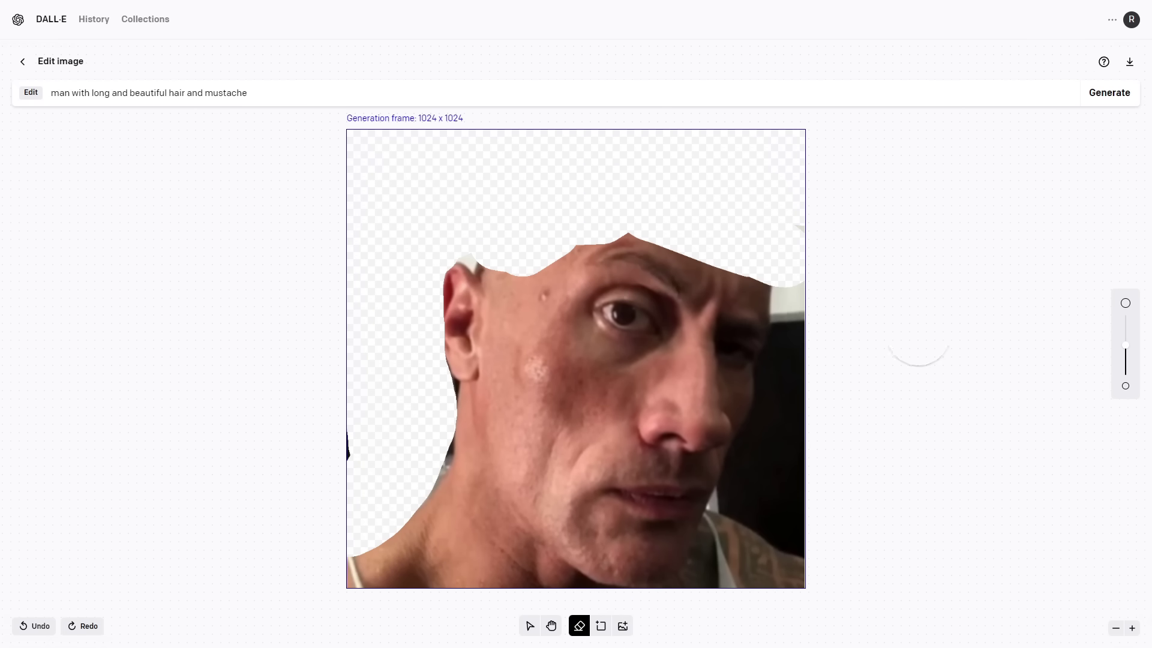
Step: Erase the upper head, the background behind it and the mustache area, and generate edits from "man with long and beautiful hair and mustache"
{"action": "left_click_drag", "start_coordinate": [1131, 360], "coordinate": [1126, 361]}
{"action": "mouse_move", "coordinate": [671, 493]}
{"action": "left_mouse_down"}
{"action": "mouse_move", "coordinate": [690, 469]}
{"action": "mouse_move", "coordinate": [720, 474]}
{"action": "left_mouse_up"}
{"action": "mouse_move", "coordinate": [640, 476]}
{"action": "left_mouse_down"}
{"action": "mouse_move", "coordinate": [572, 476]}
{"action": "mouse_move", "coordinate": [528, 499]}
{"action": "mouse_move", "coordinate": [507, 533]}
{"action": "left_mouse_up"}
{"action": "mouse_move", "coordinate": [696, 491]}
{"action": "left_mouse_down"}
{"action": "mouse_move", "coordinate": [720, 474]}
{"action": "mouse_move", "coordinate": [746, 491]}
{"action": "mouse_move", "coordinate": [771, 535]}
{"action": "left_mouse_up"}
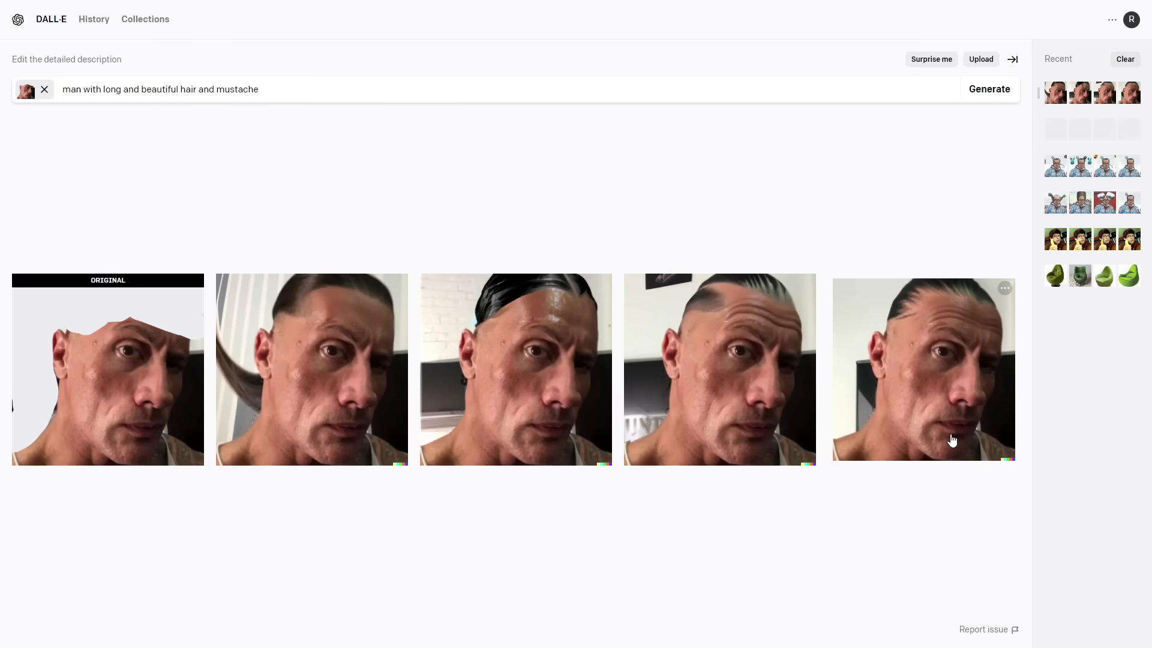
{"action": "left_click", "coordinate": [914, 454]}
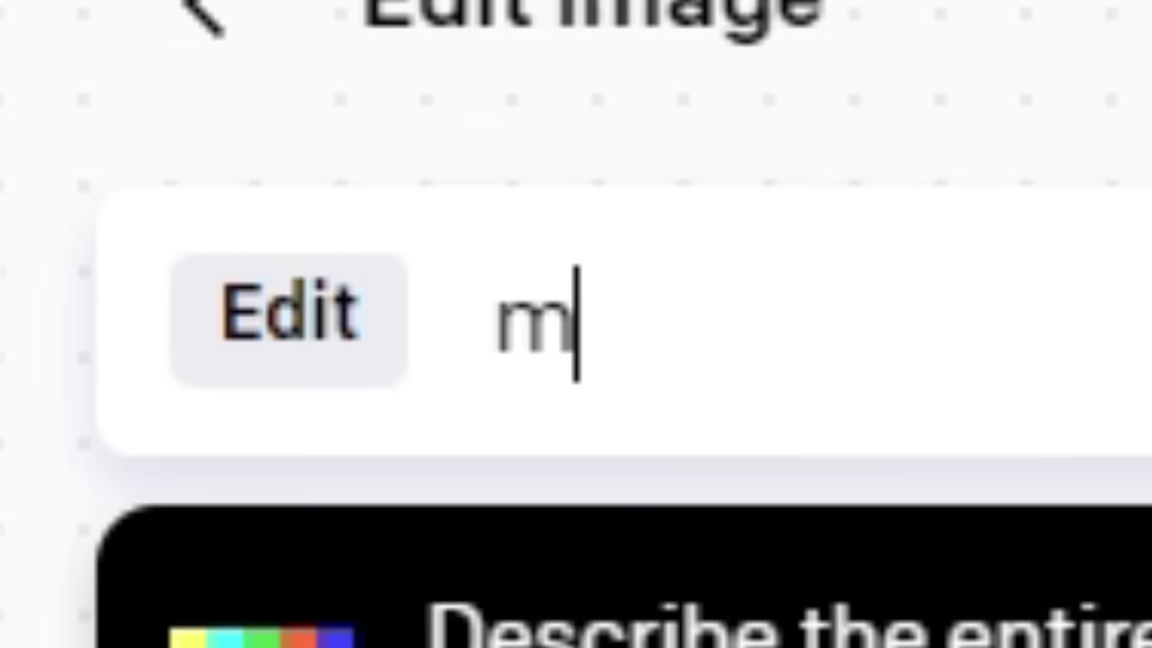
Step: Enter the prompt "skinny man with long and beautiful hair" and generate the surroundings of the shrunken bald man's photo
{"action": "type", "text": "an t"}
{"action": "key", "text": "BackSpace"}
{"action": "type", "text": "with longe"}
{"action": "key", "text": "BackSpace"}
{"action": "type", "text": "and beautiful hair"}
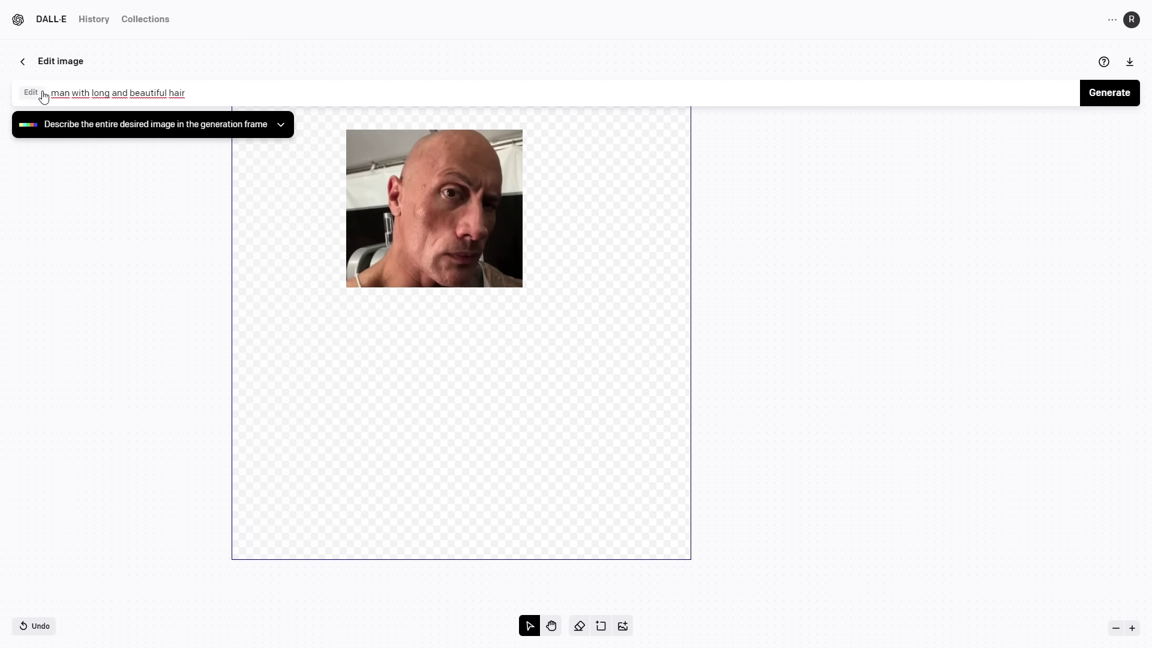
{"action": "left_click", "coordinate": [52, 92]}
{"action": "type", "text": "buff"}
{"action": "left_click_drag", "start_coordinate": [585, 372], "coordinate": [588, 405]}
{"action": "key", "text": "Return"}
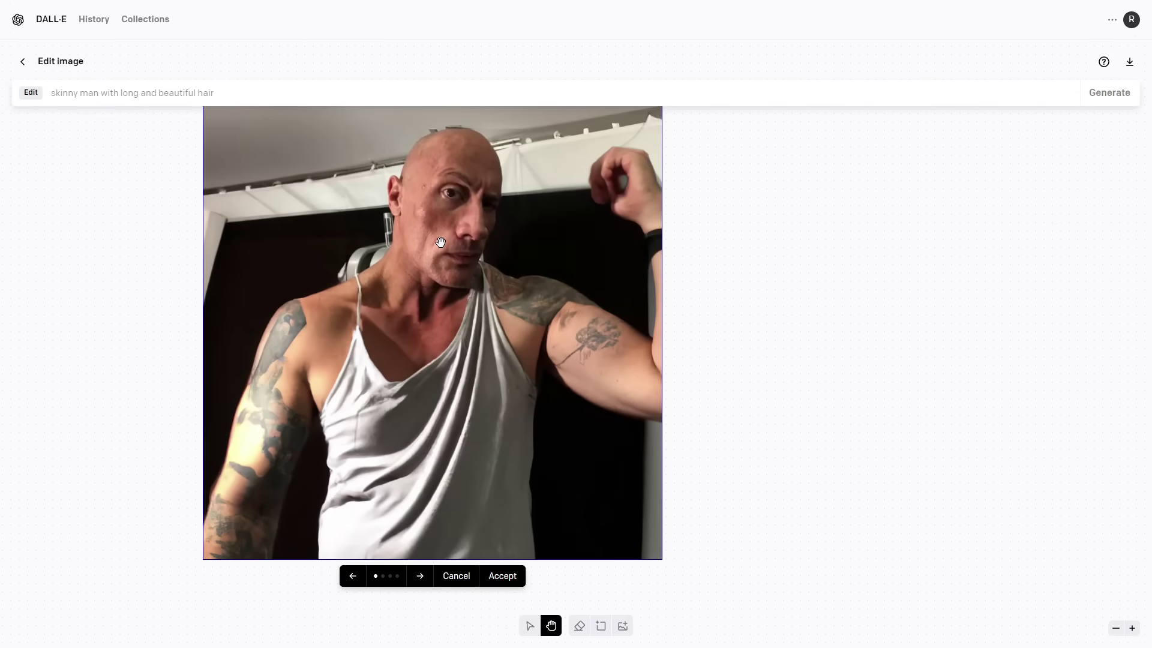
Step: Go through the generated body variants and accept the one with the white tank top and raised arm
{"action": "left_click", "coordinate": [419, 578]}
{"action": "left_click", "coordinate": [420, 577]}
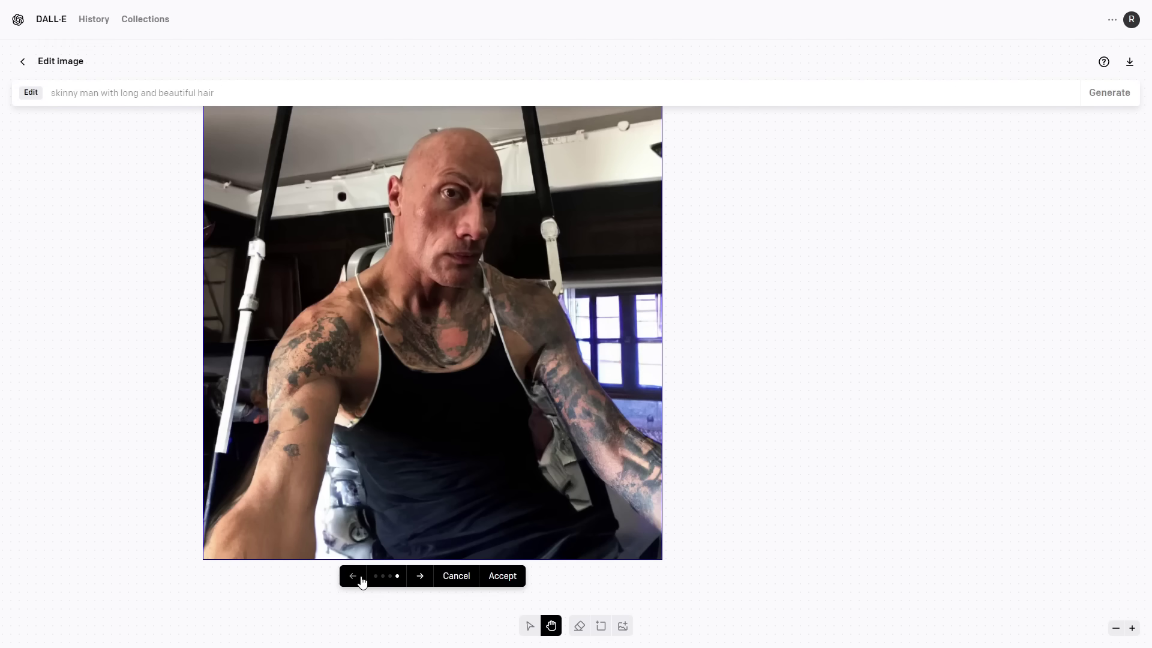
{"action": "left_click", "coordinate": [360, 577]}
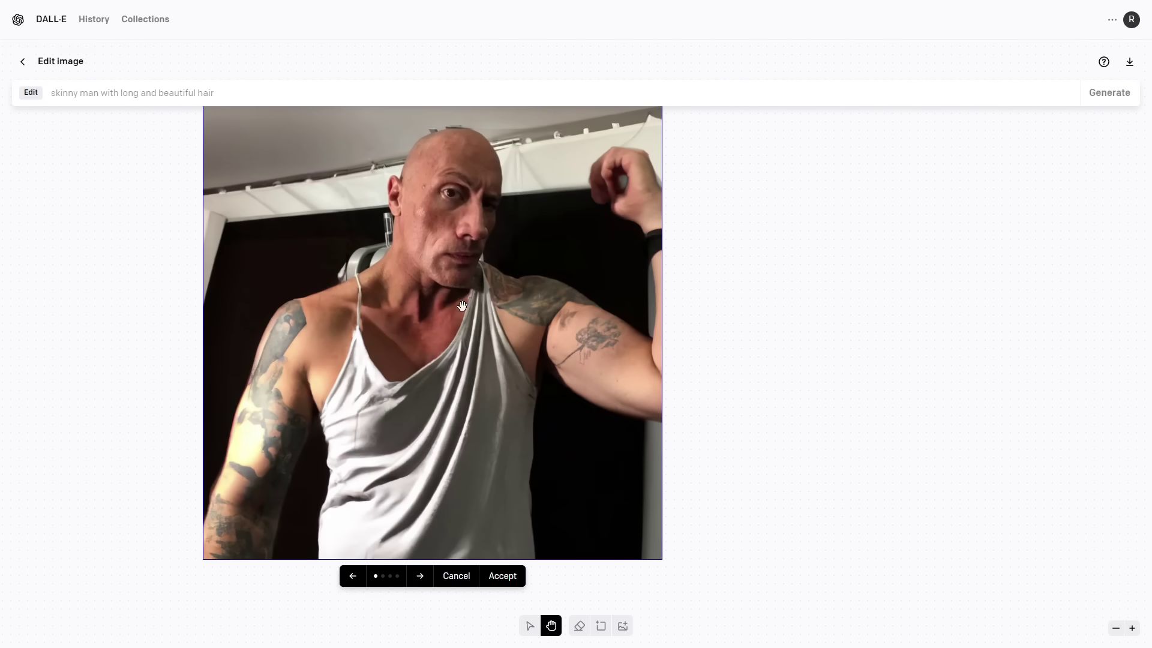
Step: Try to generate an extension in a frame placed directly beside the raised arm, without overlapping the existing image
{"action": "left_click", "coordinate": [529, 626]}
{"action": "left_click", "coordinate": [600, 626]}
{"action": "left_click", "coordinate": [903, 348]}
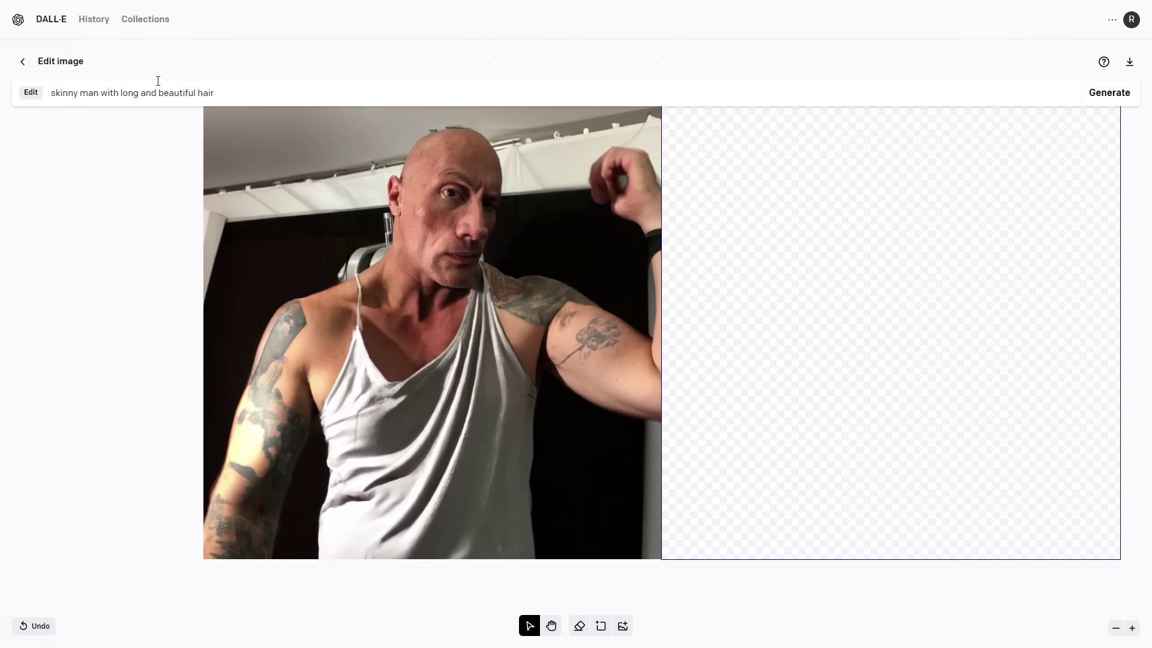
{"action": "left_click_drag", "start_coordinate": [869, 378], "coordinate": [648, 383]}
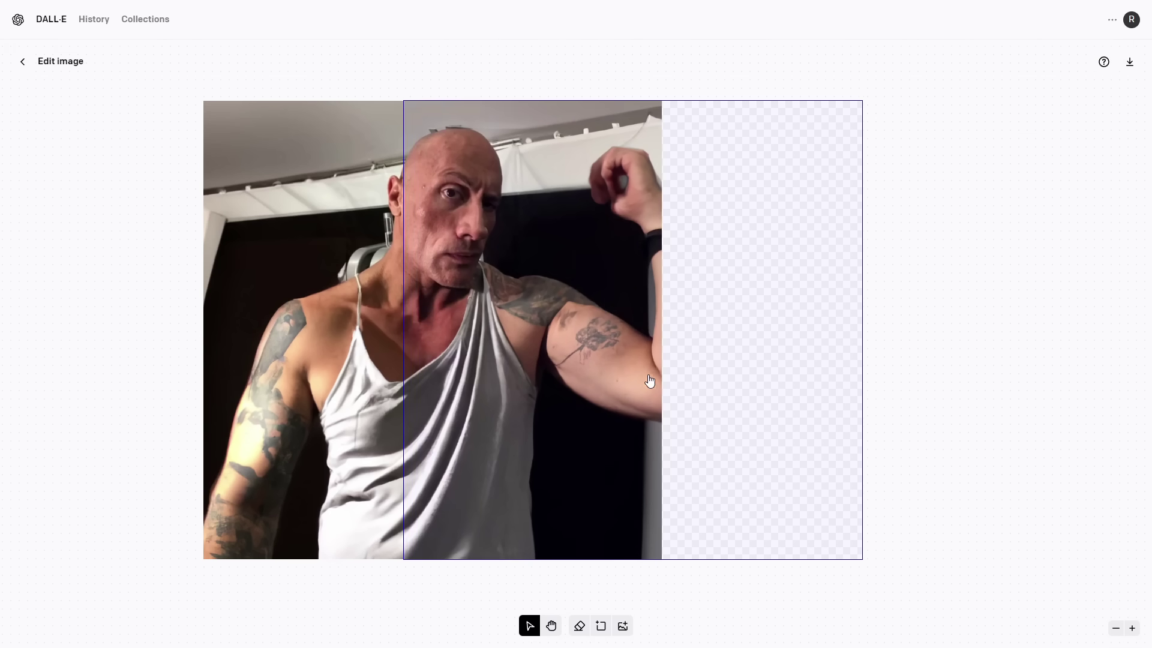
{"action": "left_click_drag", "start_coordinate": [719, 384], "coordinate": [918, 214]}
{"action": "left_click", "coordinate": [1111, 92]}
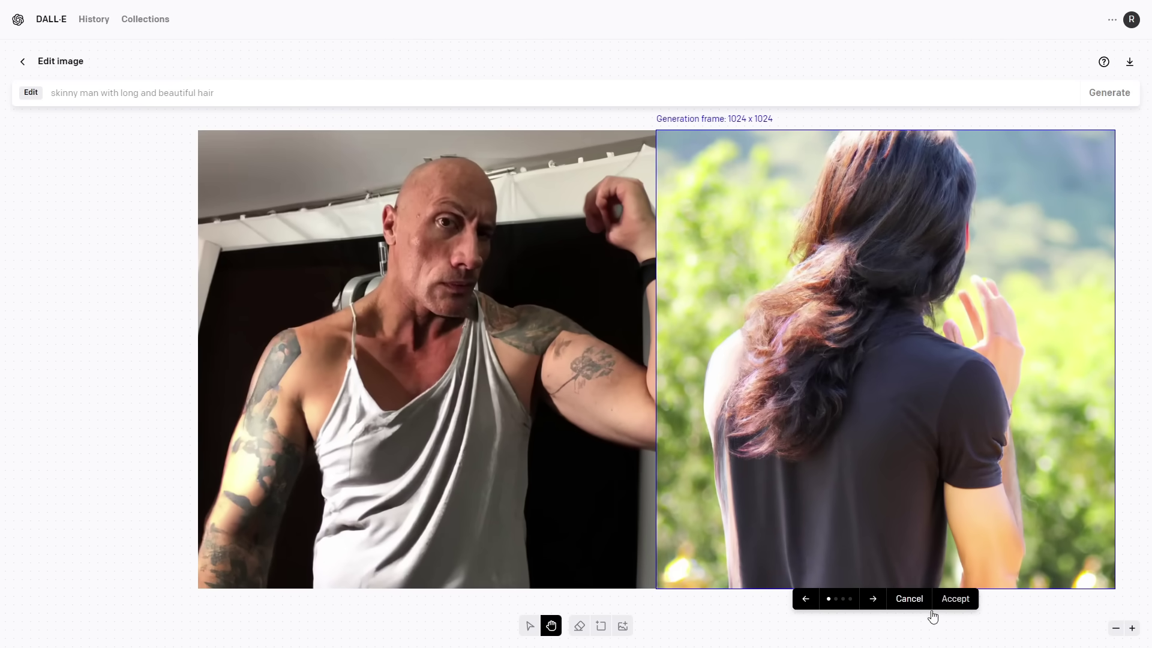
{"action": "left_click", "coordinate": [908, 599]}
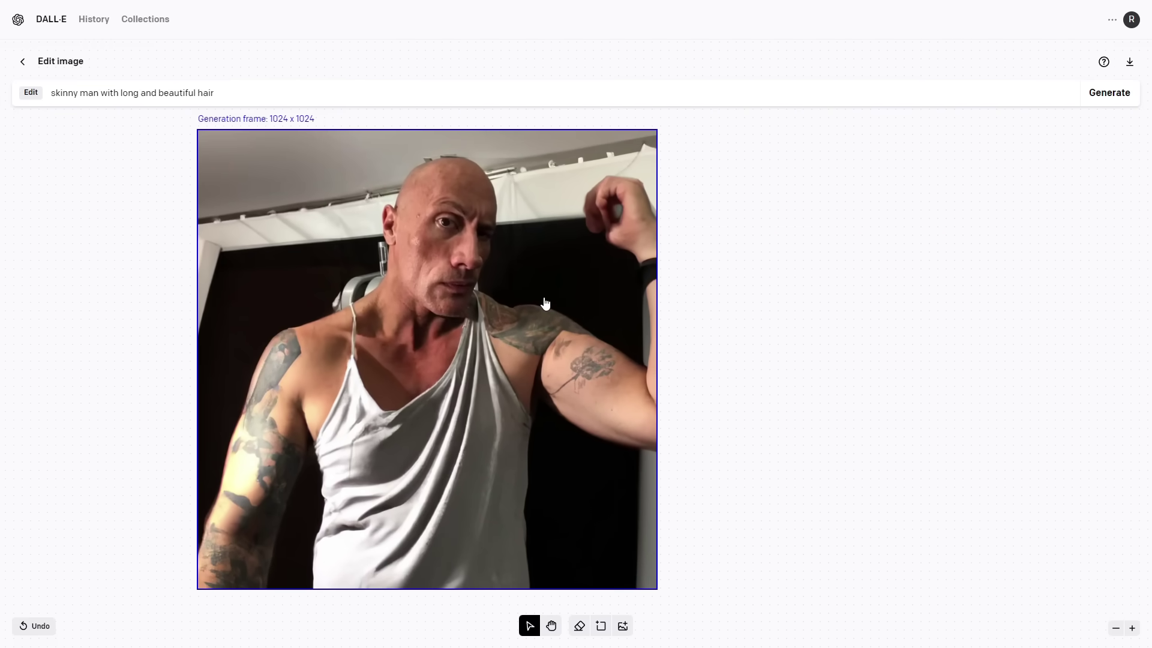
Step: Place the generation frame so it half overlaps the man's raised arm and generate the rest of the arm and room
{"action": "left_click_drag", "start_coordinate": [532, 296], "coordinate": [761, 296]}
{"action": "left_click", "coordinate": [1110, 94]}
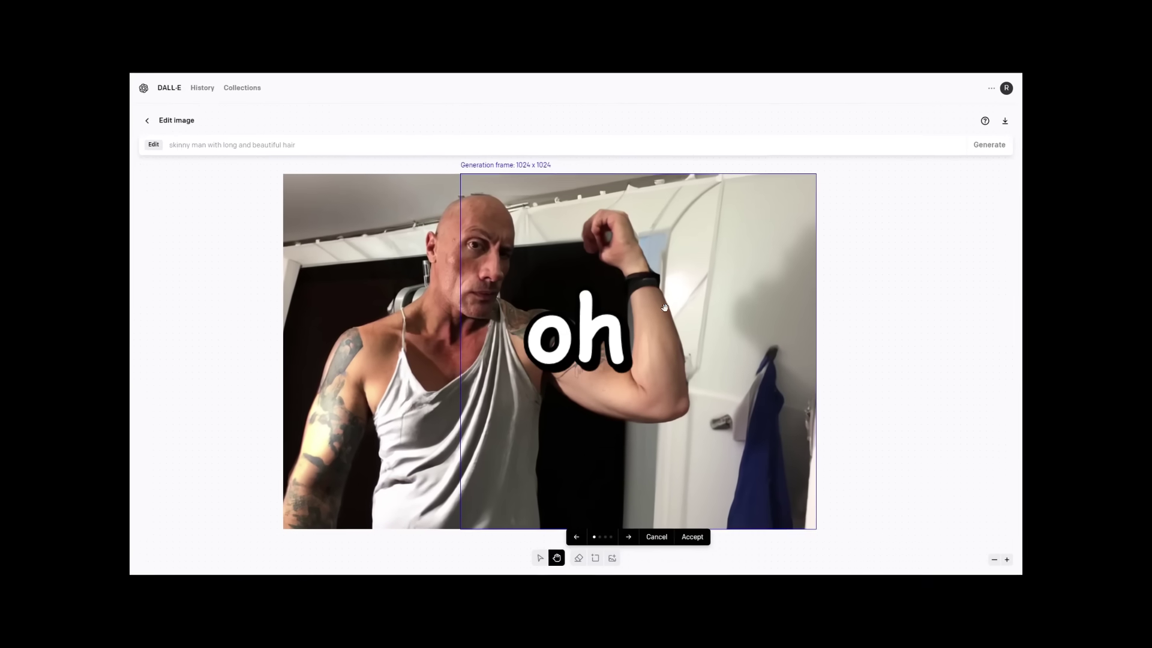
Step: Move the generation frame over the torso's lower edge and generate with "skinny man with long and beautiful hair, wearing a pink skirt made out of plastic"
{"action": "left_click_drag", "start_coordinate": [753, 280], "coordinate": [607, 291]}
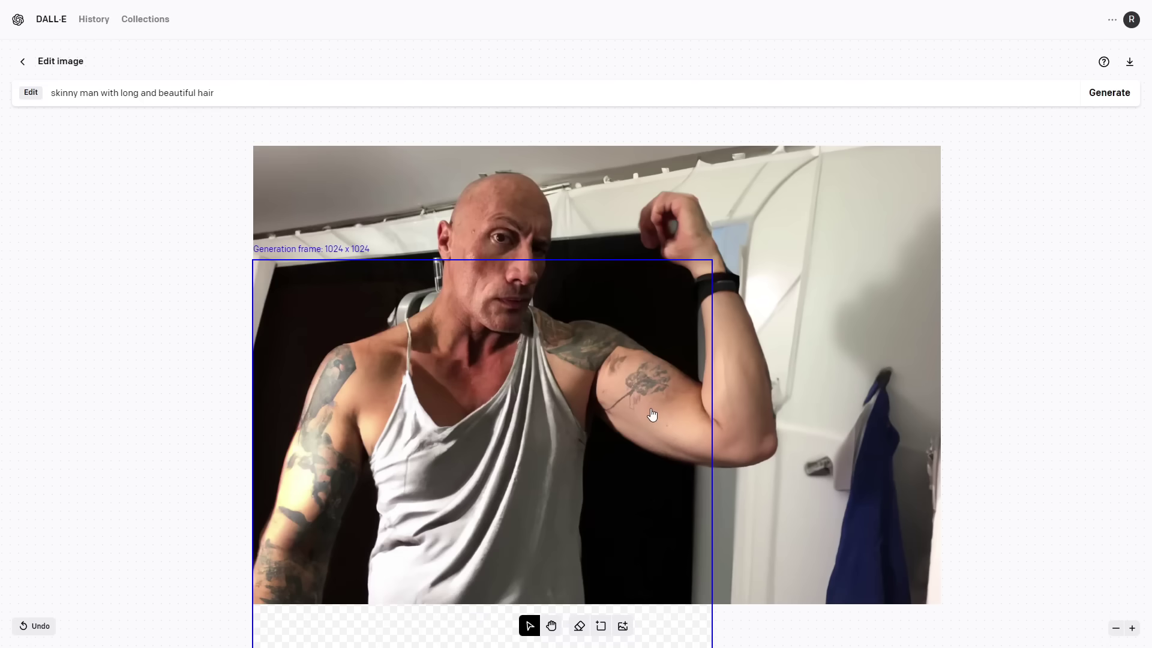
{"action": "scroll", "coordinate": [650, 489], "scroll_direction": "down", "scroll_amount": 4}
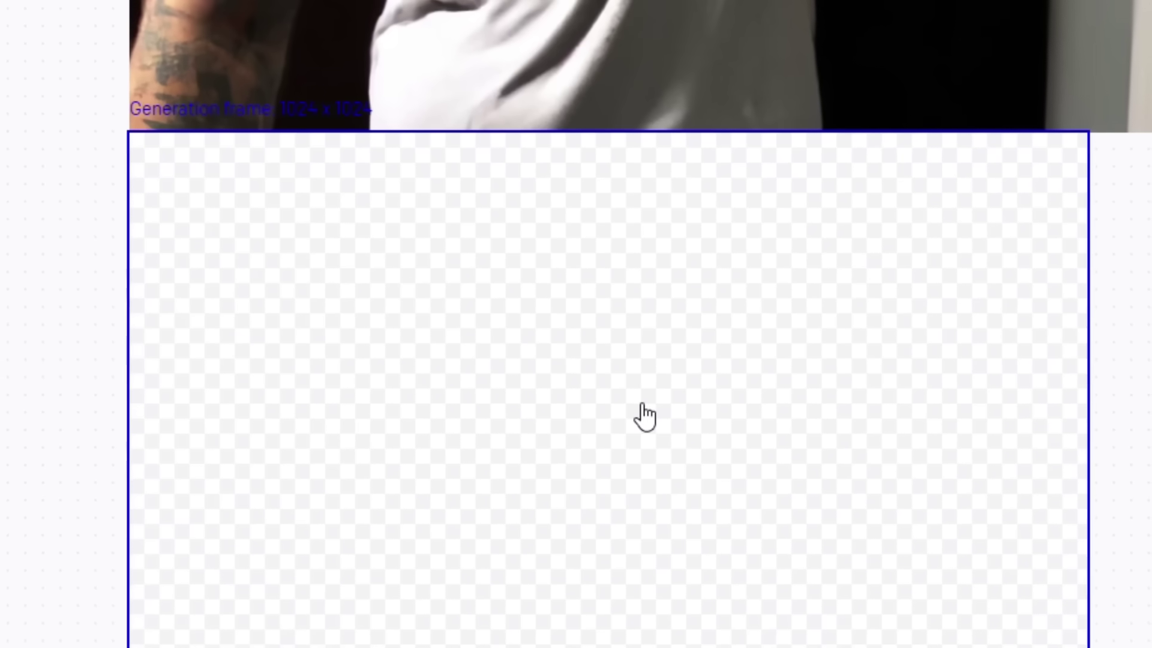
{"action": "left_click_drag", "start_coordinate": [638, 359], "coordinate": [608, 311]}
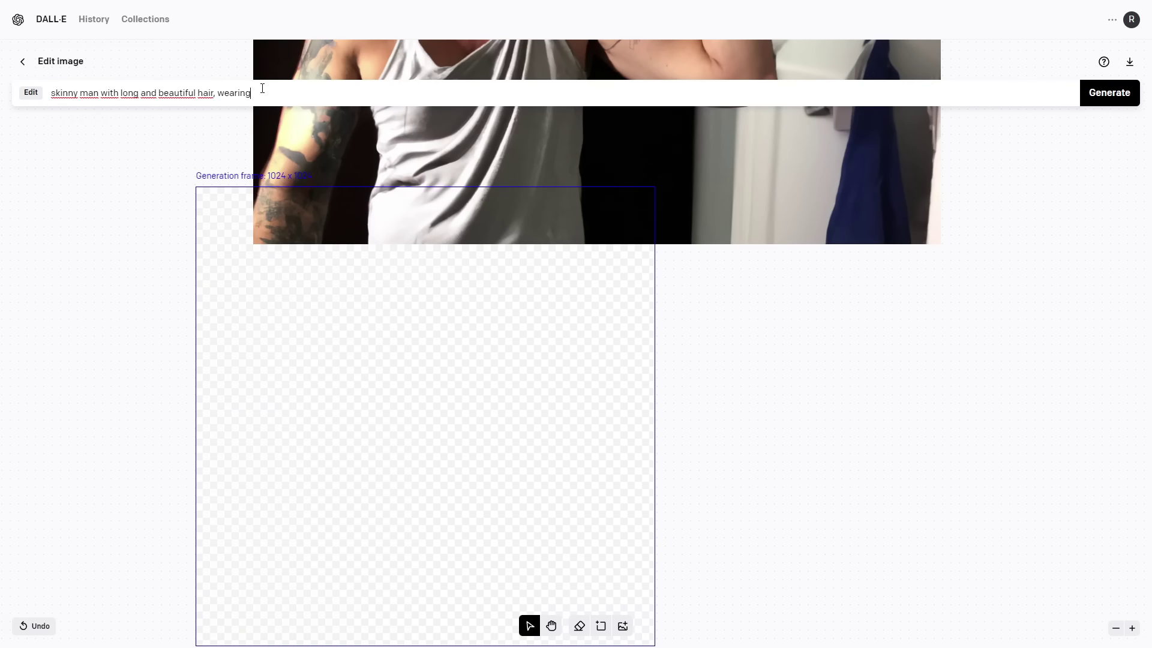
{"action": "type", "text": "made out of plastic"}
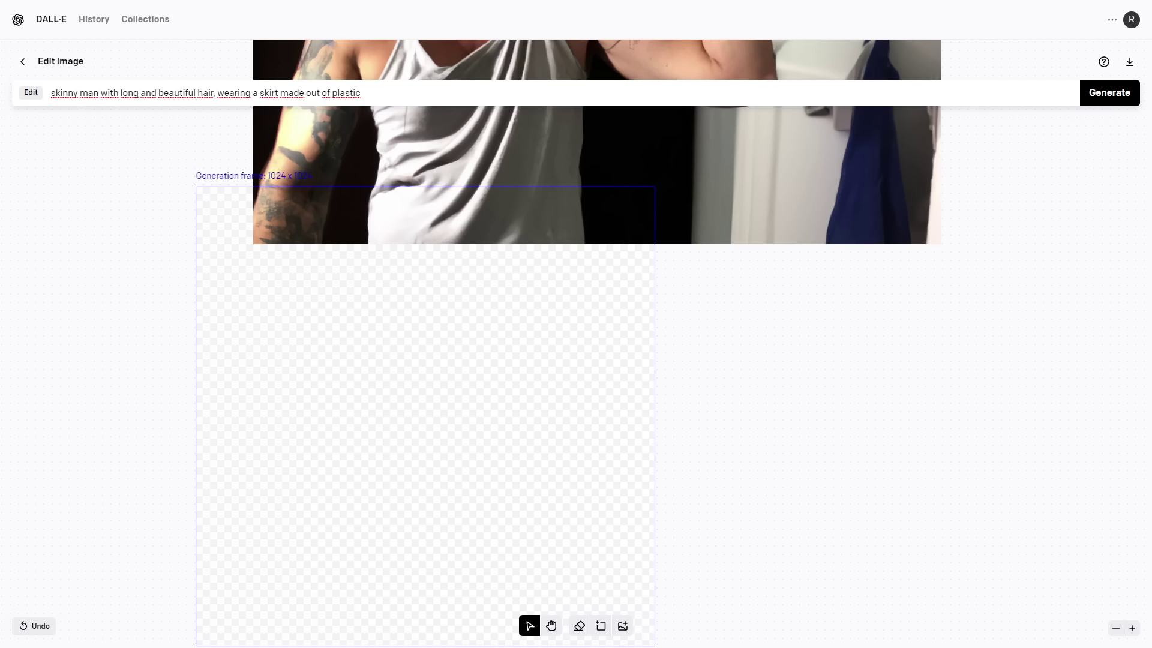
{"action": "type", "text": "red"}
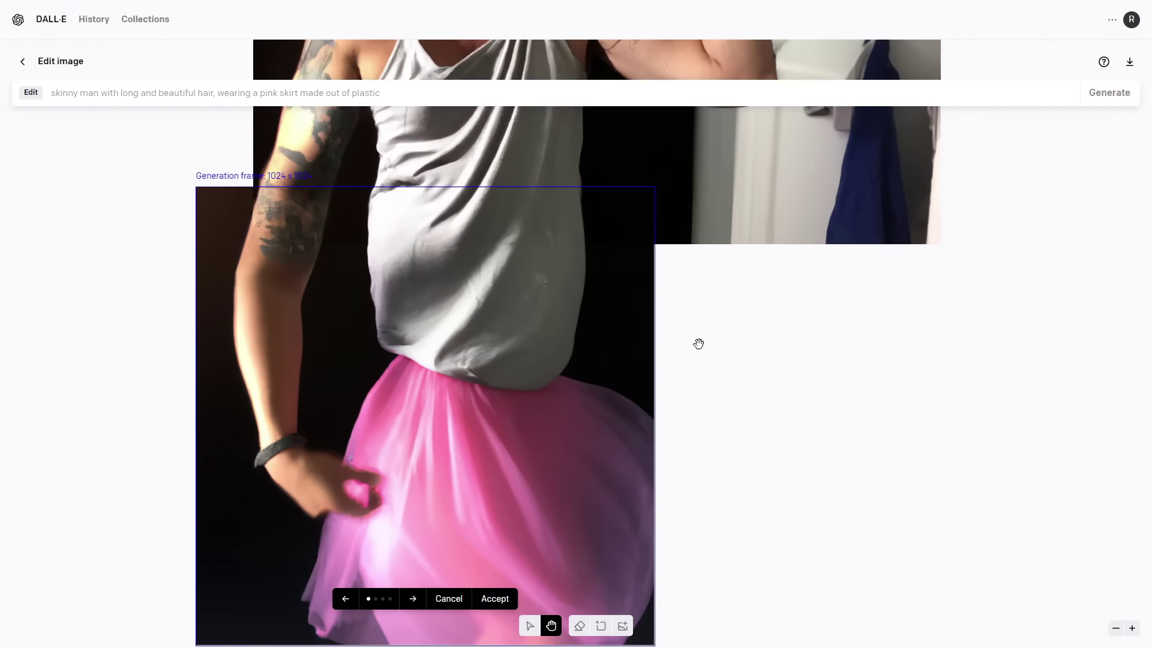
Step: Compare the generated plastic skirt variants against the upper body and discard them
{"action": "left_click", "coordinate": [413, 599]}
{"action": "scroll", "coordinate": [522, 396], "scroll_direction": "up", "scroll_amount": 2}
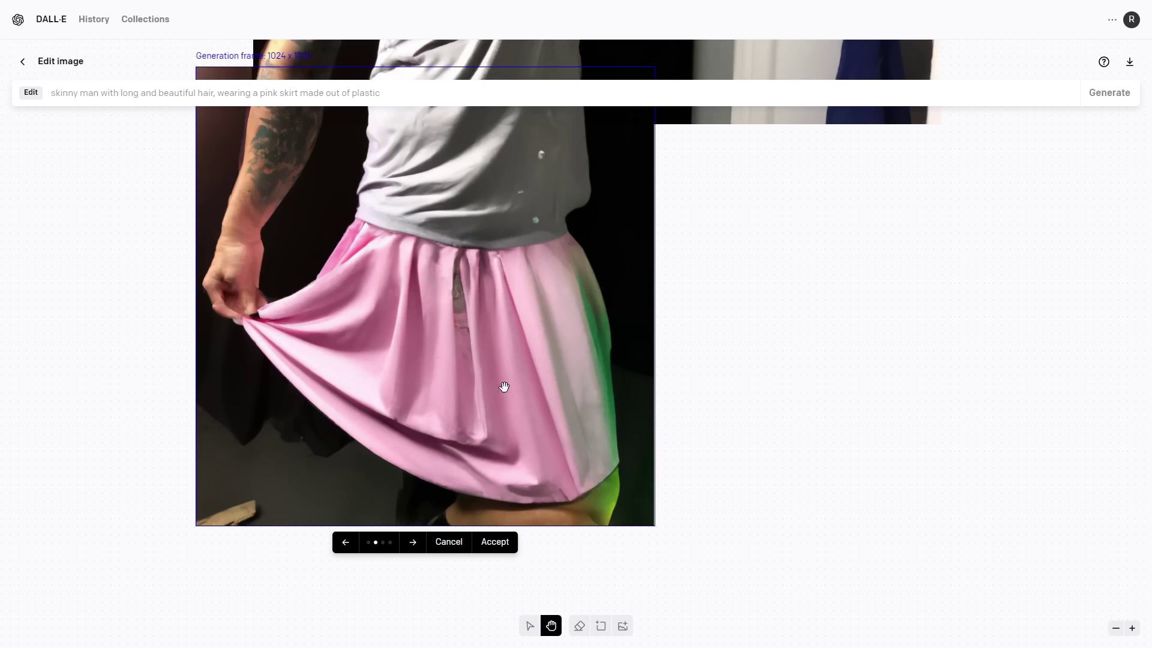
{"action": "scroll", "coordinate": [519, 384], "scroll_direction": "up", "scroll_amount": 4}
{"action": "scroll", "coordinate": [492, 420], "scroll_direction": "down", "scroll_amount": 8}
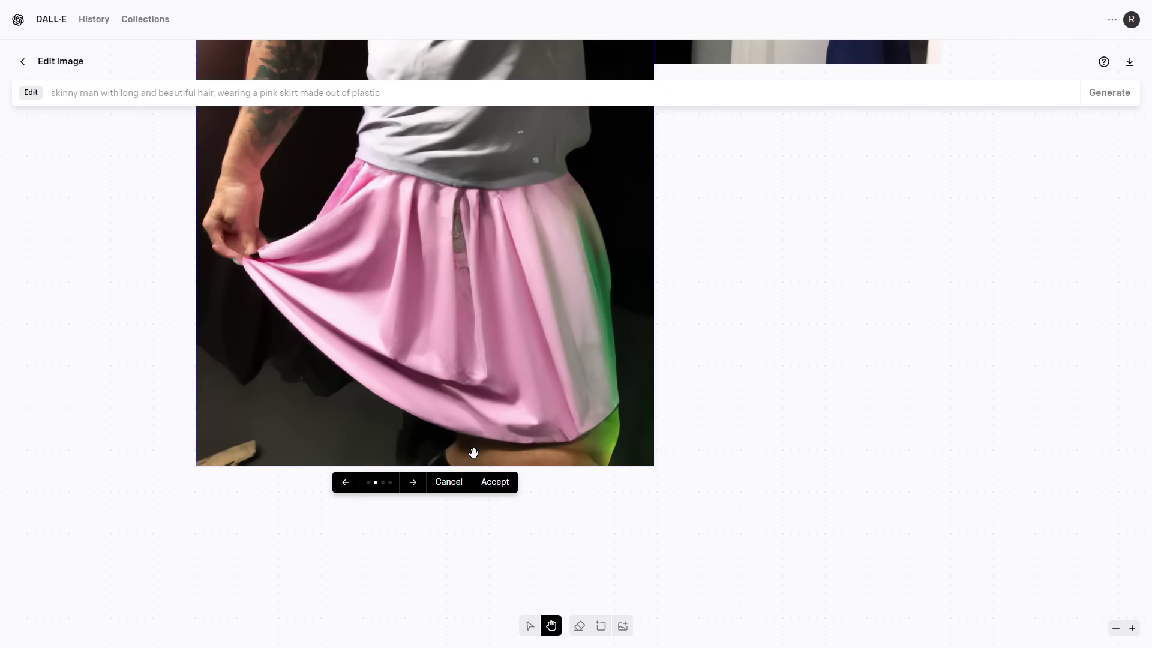
{"action": "scroll", "coordinate": [422, 499], "scroll_direction": "up", "scroll_amount": 1}
{"action": "key", "text": "Right"}
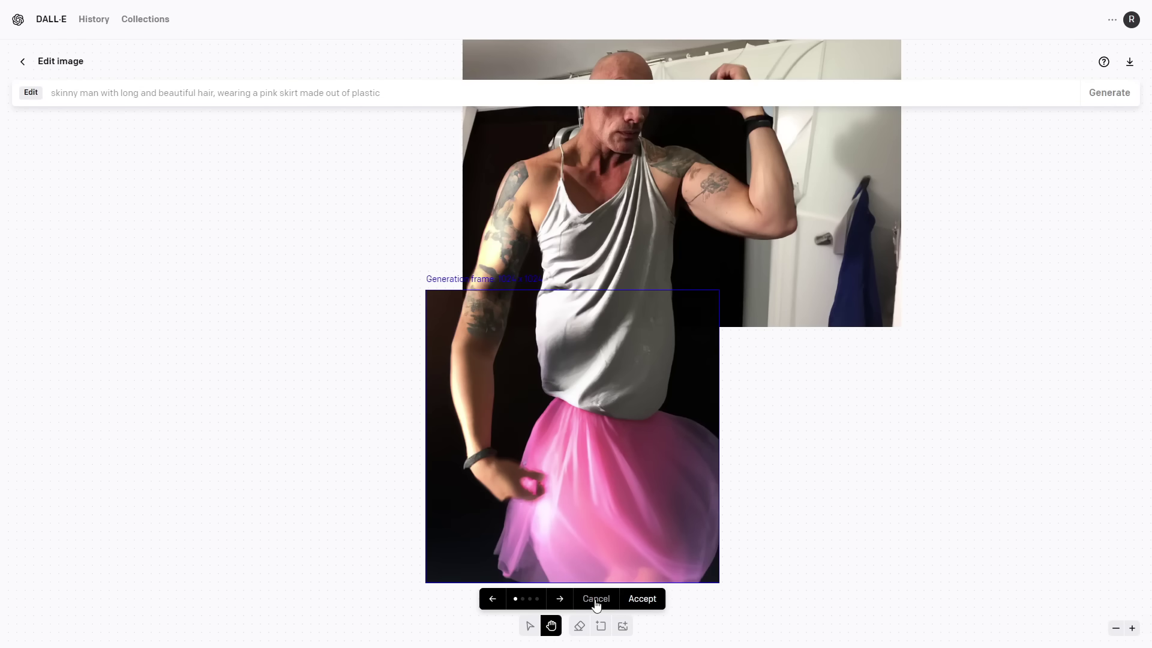
{"action": "left_click", "coordinate": [597, 599]}
Step: Remove "made out of plastic" from the prompt and generate the lower body again
{"action": "left_click_drag", "start_coordinate": [388, 82], "coordinate": [301, 92]}
{"action": "key", "text": "BackSpace"}
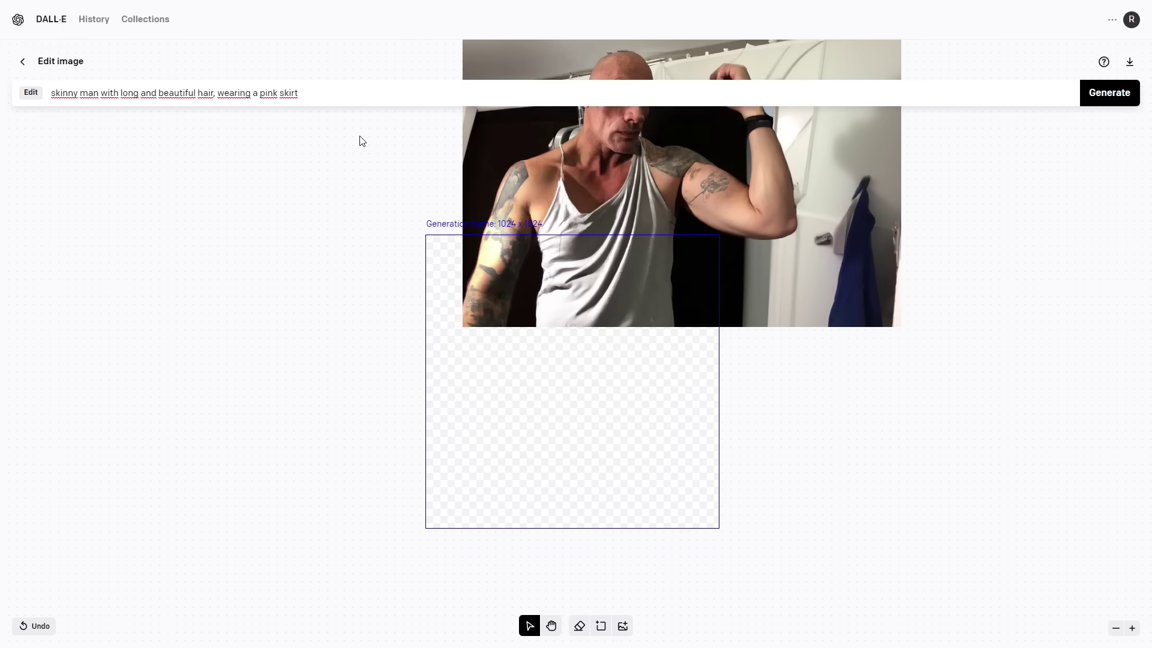
{"action": "key", "text": "Return"}
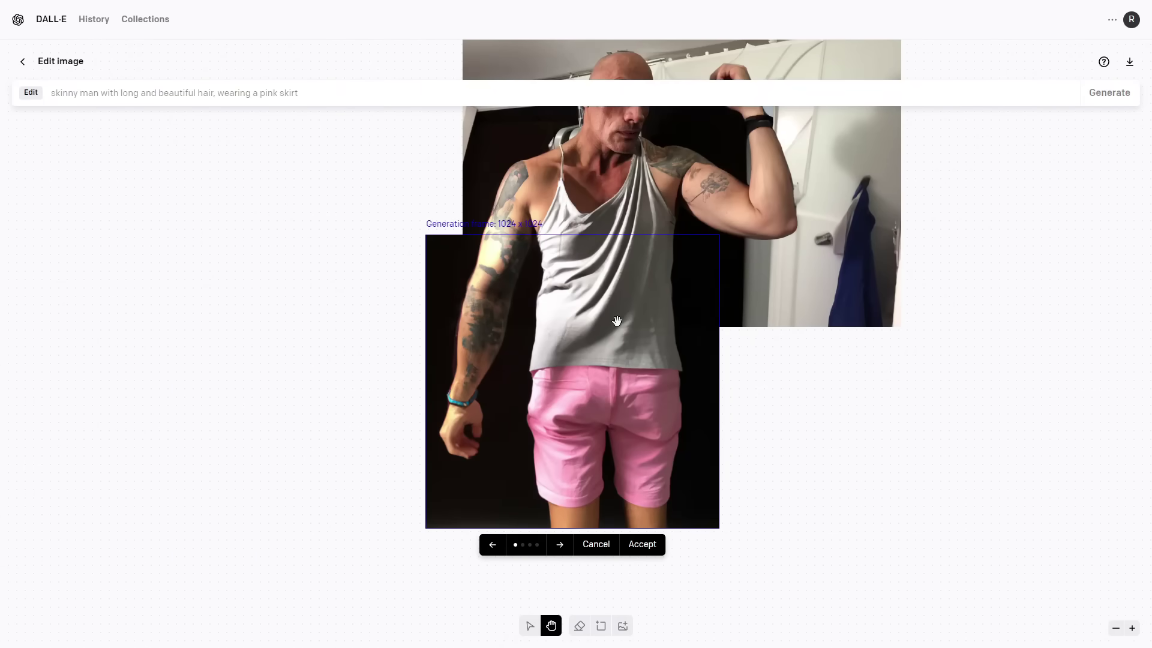
Step: Go through the new lower-body variants and accept the fourth one with the glossy pink skirt
{"action": "scroll", "coordinate": [664, 426], "scroll_direction": "up", "scroll_amount": 2}
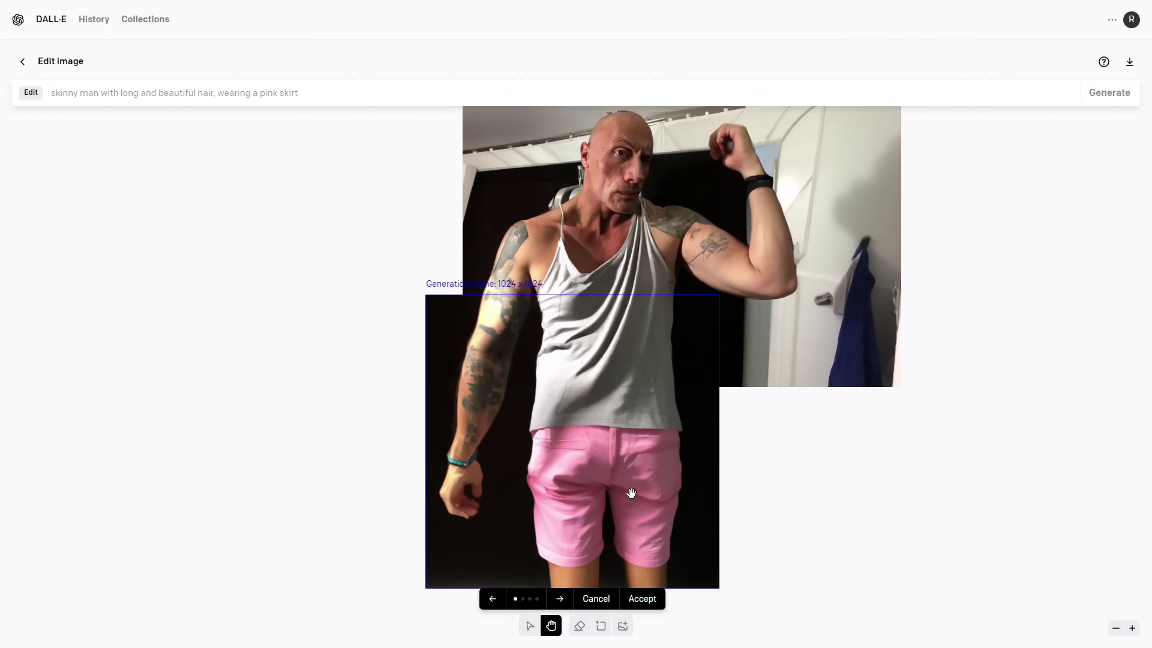
{"action": "left_click", "coordinate": [561, 599]}
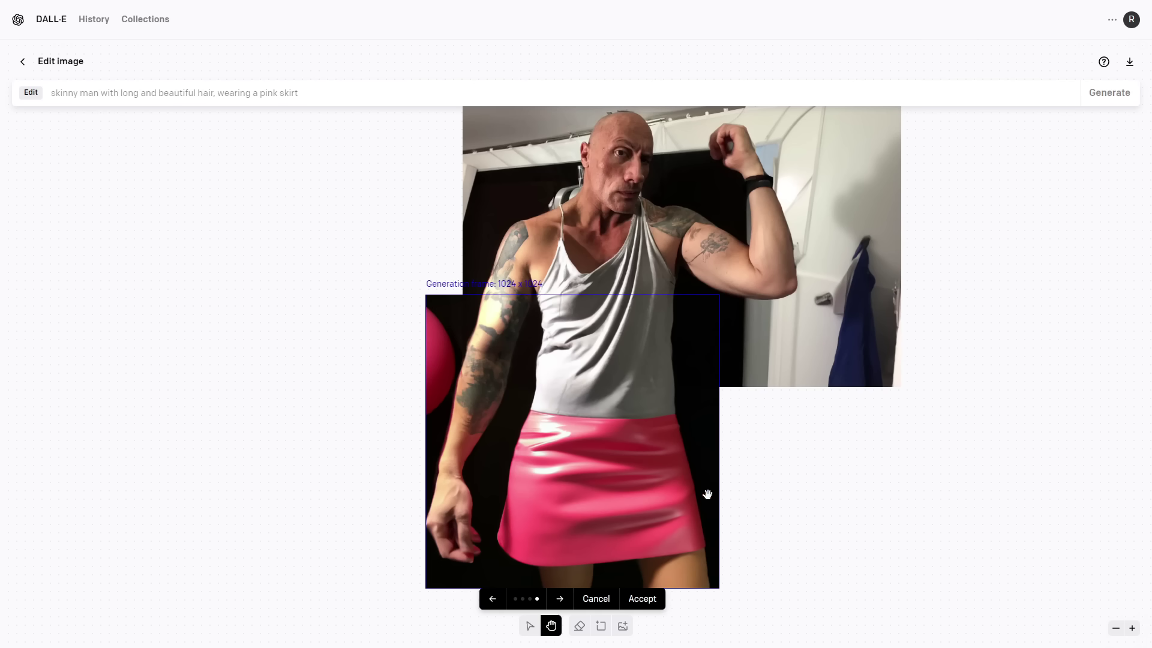
{"action": "left_click", "coordinate": [640, 598]}
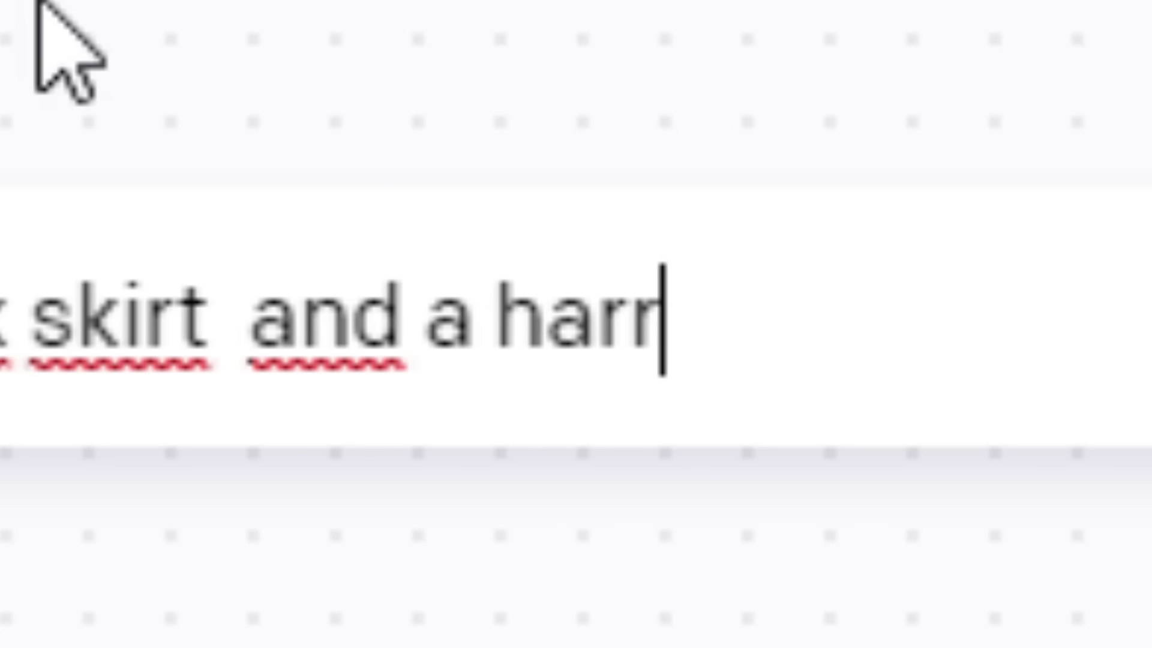
Step: Change the prompt to "skinny man with a hairy leg, wearing a pink skirt" and generate legs in a frame overlapping the skirt's hem
{"action": "type", "text": "y leag"}
{"action": "key", "text": "BackSpace"}
{"action": "key", "text": "BackSpace"}
{"action": "type", "text": "g"}
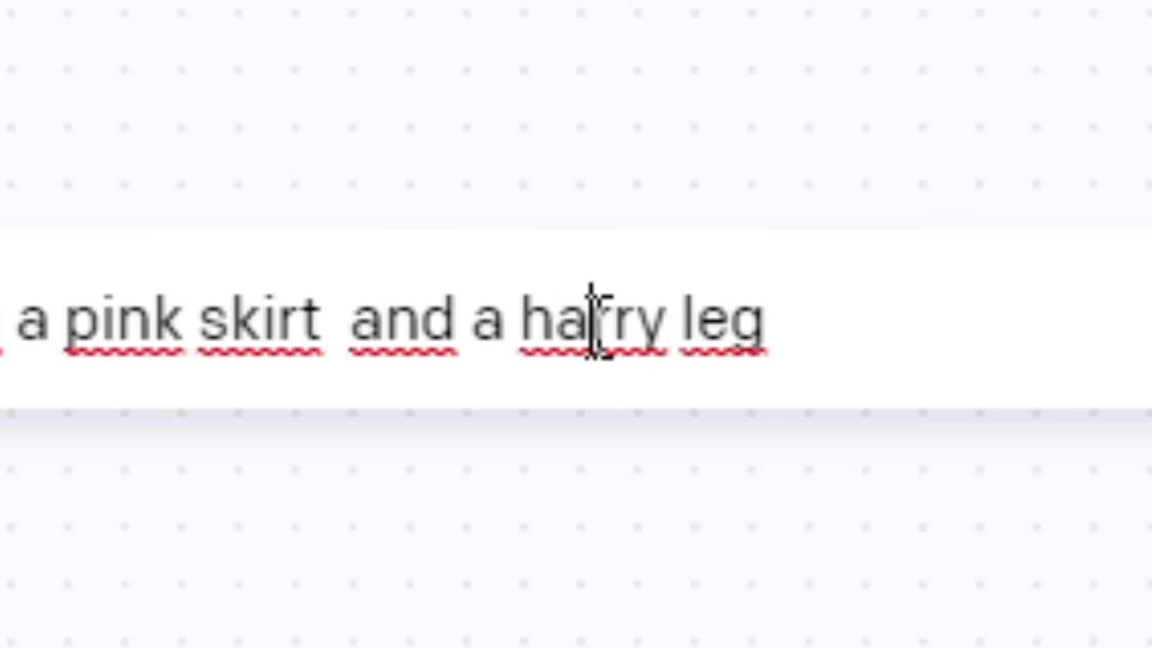
{"action": "key", "text": "Left"}
{"action": "key", "text": "Left"}
{"action": "key", "text": "Left"}
{"action": "key", "text": "Left"}
{"action": "key", "text": "Left"}
{"action": "key", "text": "Left"}
{"action": "key", "text": "BackSpace"}
{"action": "type", "text": "i"}
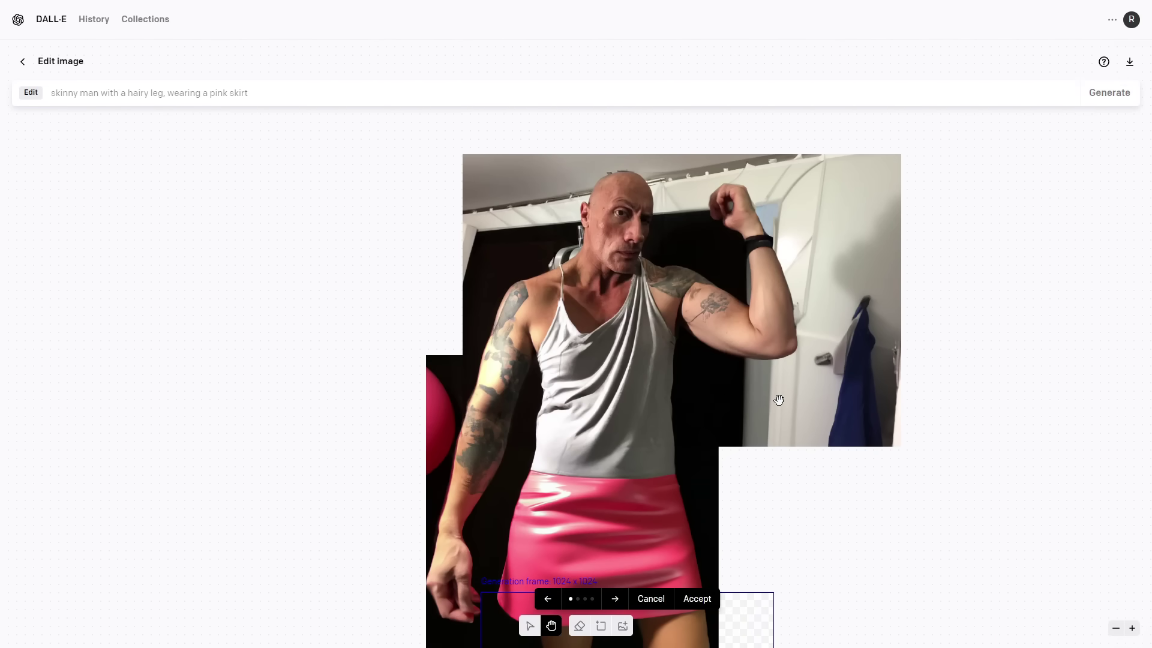
Step: Examine the generated legs below the pink skirt and go to the next variant
{"action": "scroll", "coordinate": [779, 398], "scroll_direction": "down", "scroll_amount": 6}
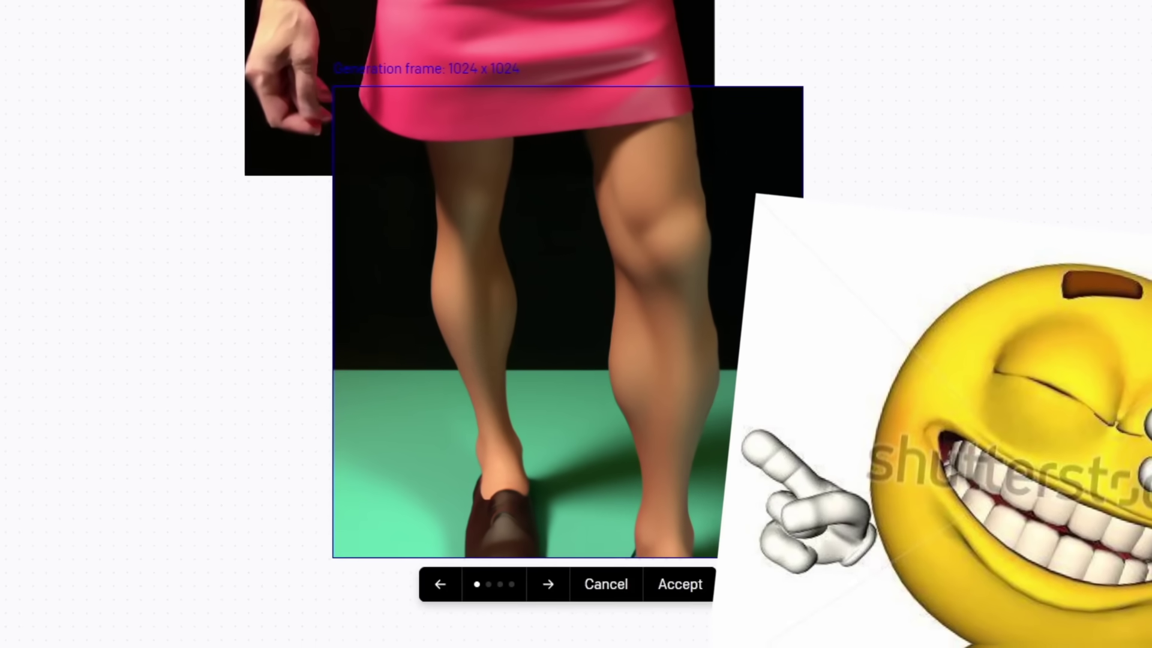
{"action": "scroll", "coordinate": [719, 385], "scroll_direction": "up", "scroll_amount": 1}
{"action": "scroll", "coordinate": [692, 405], "scroll_direction": "down", "scroll_amount": 1}
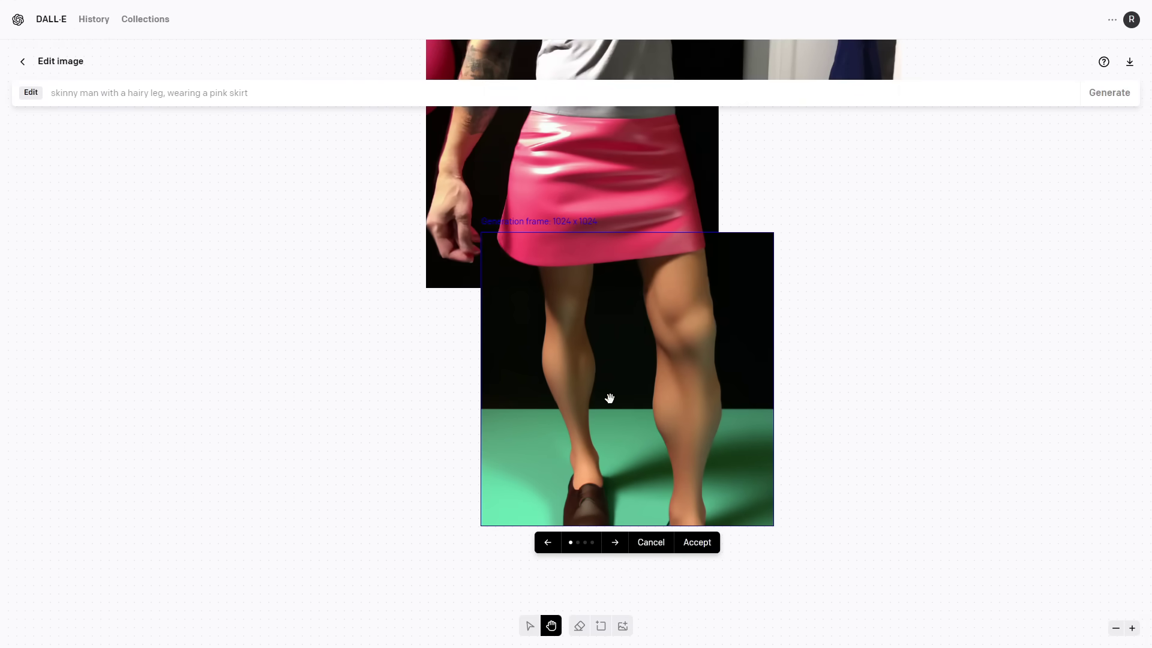
{"action": "left_click", "coordinate": [616, 543]}
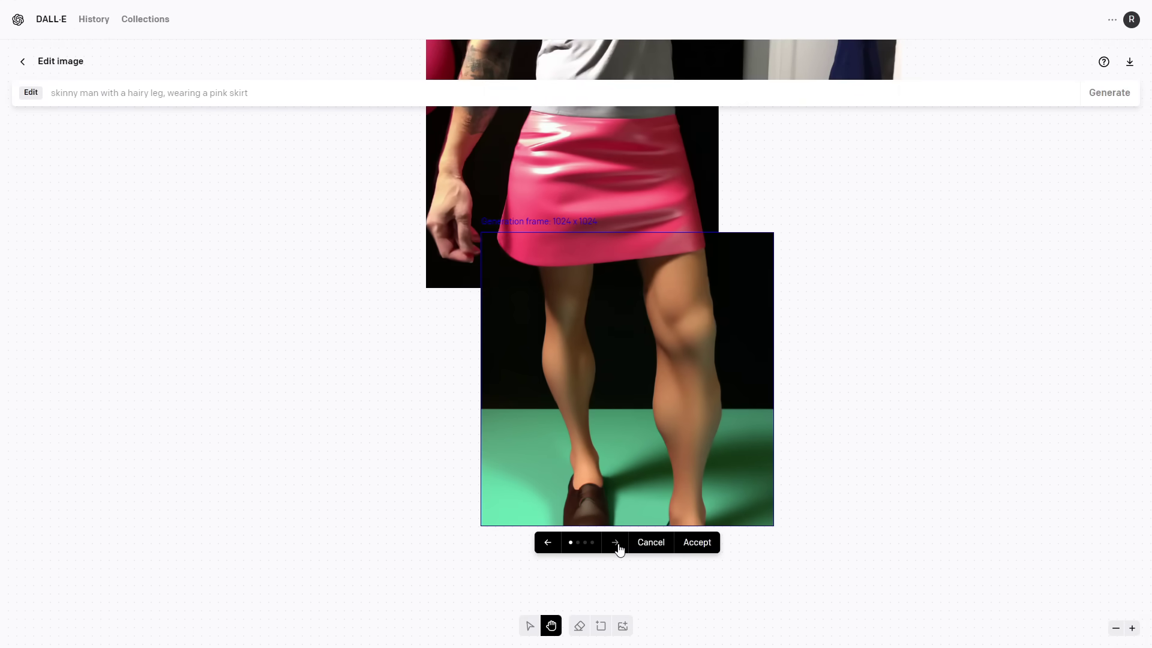